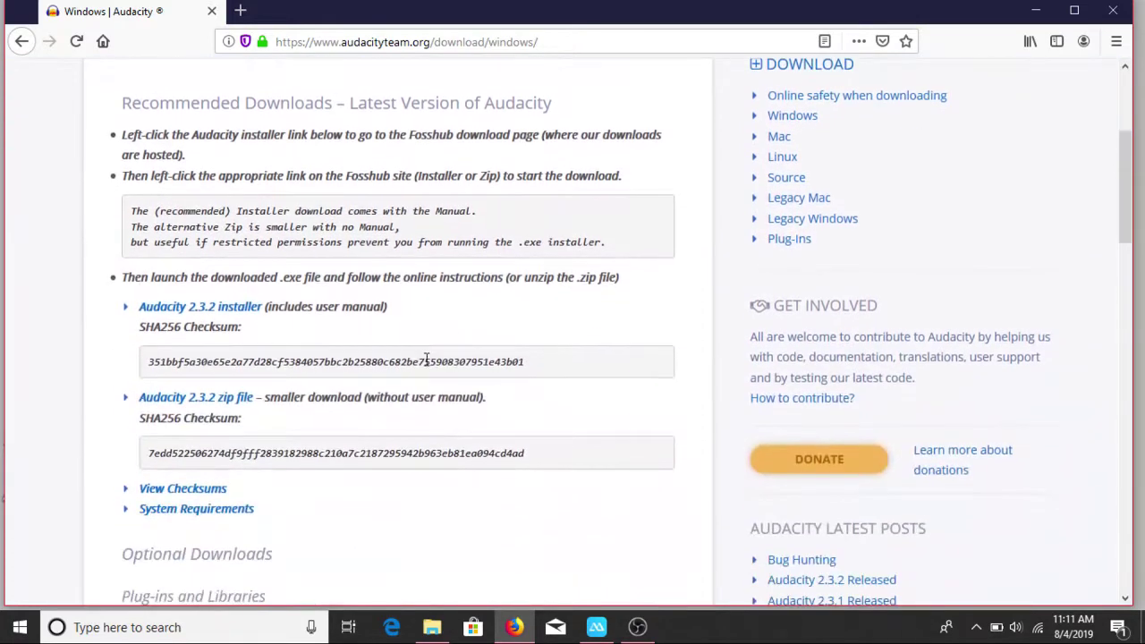
Step: Download the Audacity 2.3.2 Windows installer from the FossHub page and switch to Audacity
click(221, 315)
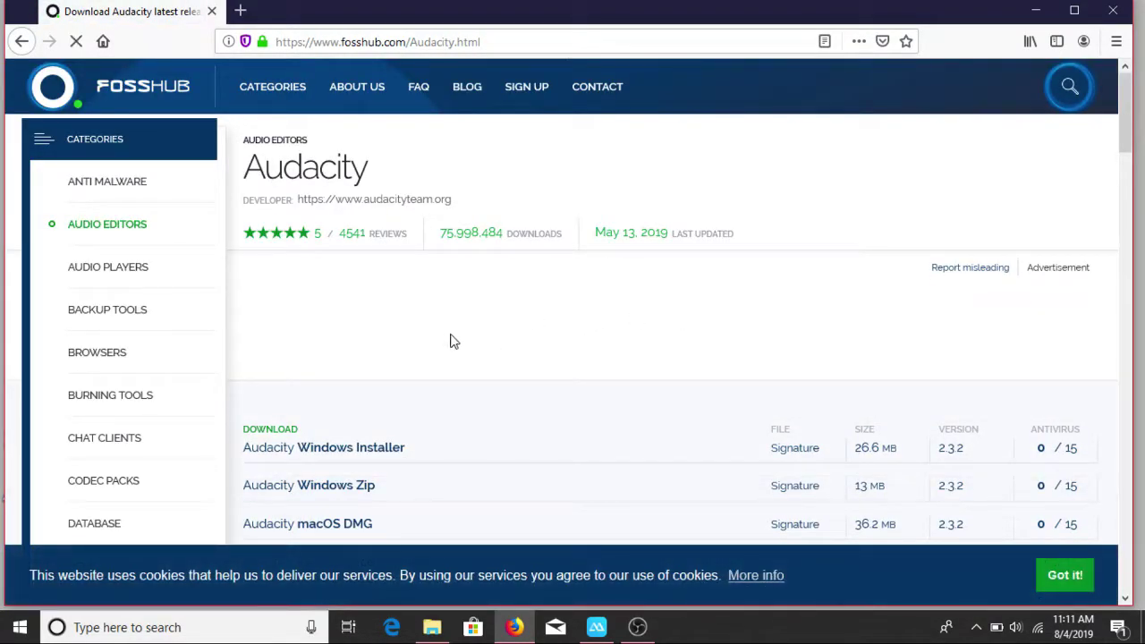
scroll(471, 208, down, 3)
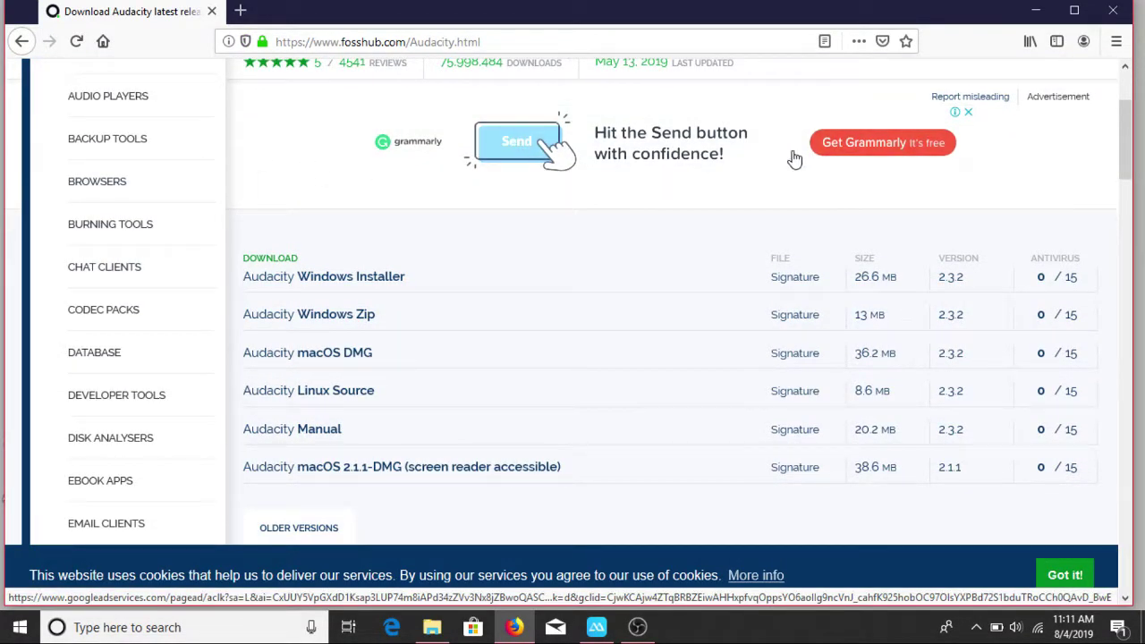
click(333, 281)
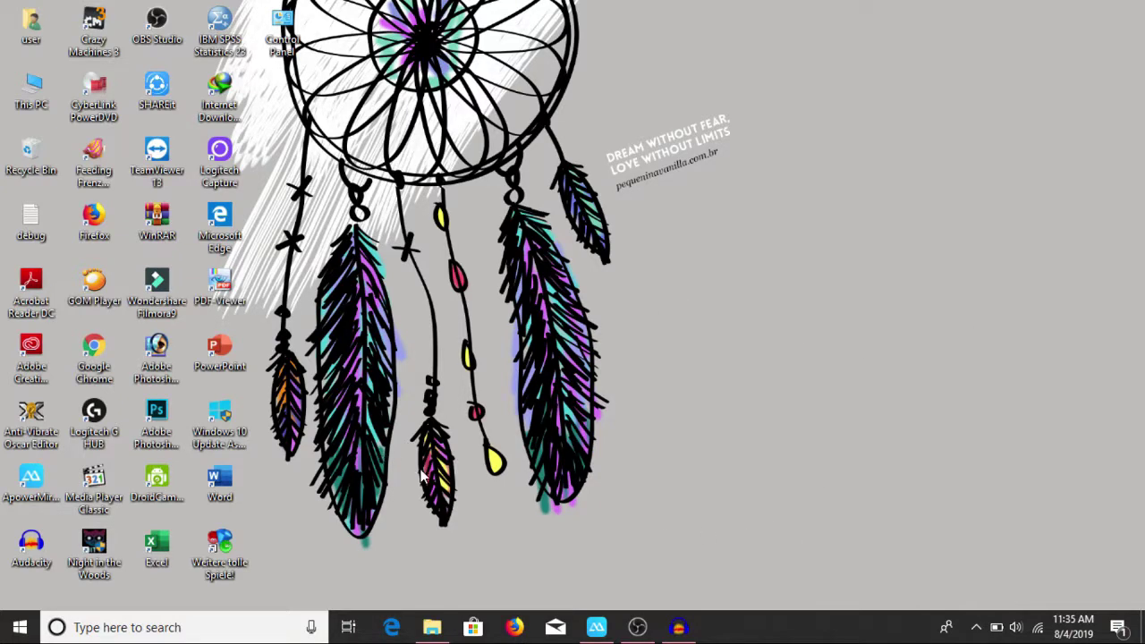
click(678, 627)
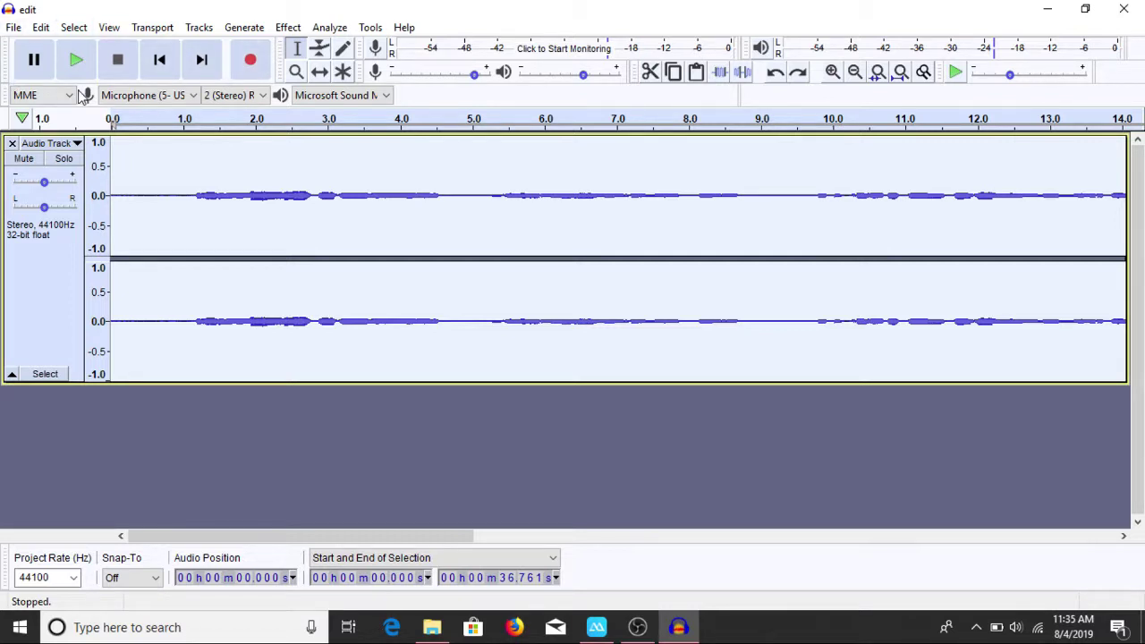
click(18, 30)
mouse_move(139, 178)
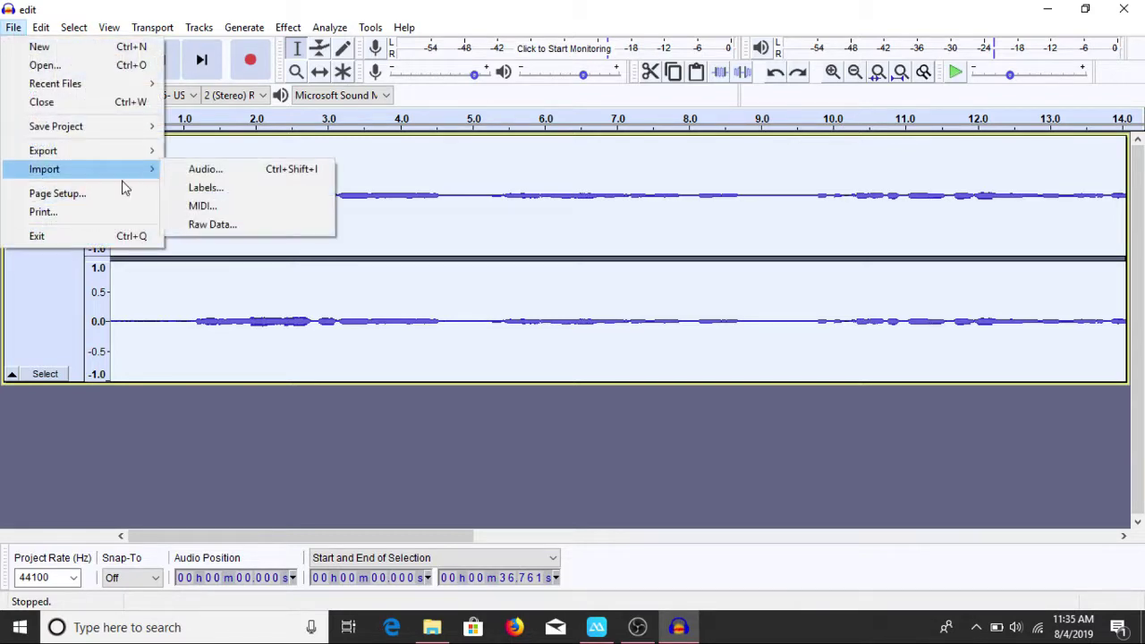
click(238, 170)
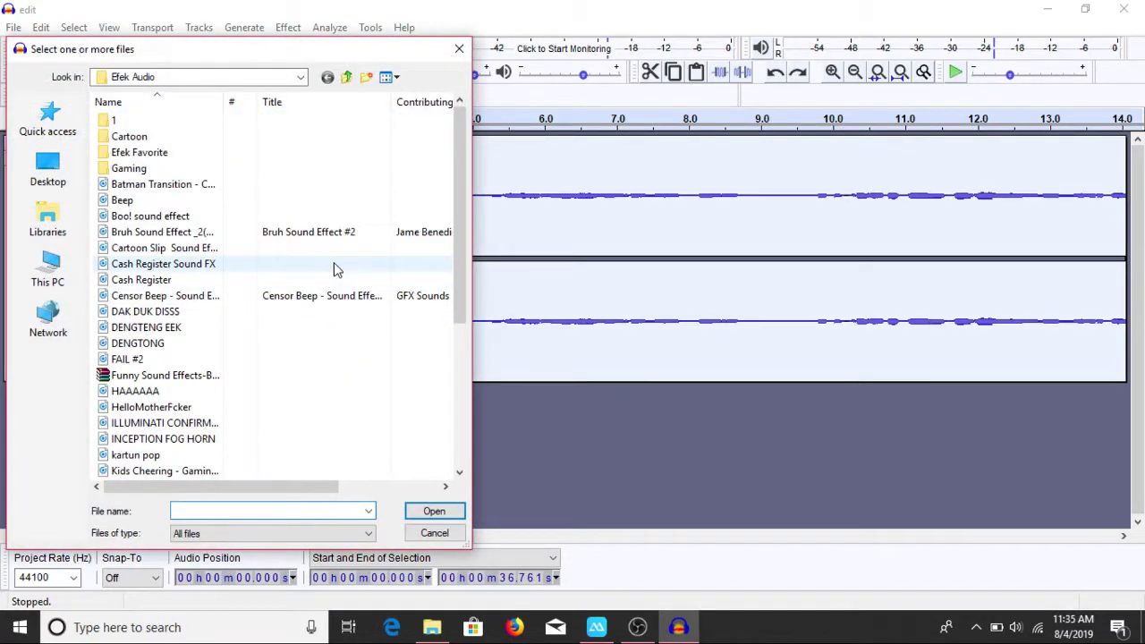
click(459, 48)
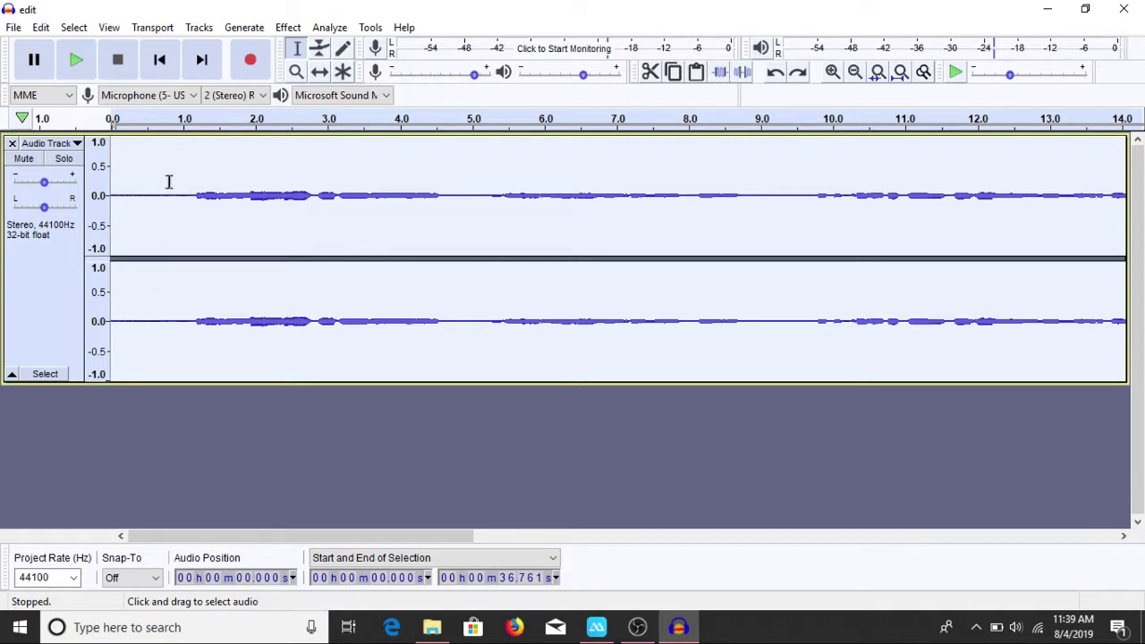
Step: Clear the current selection and reselect the entire stereo audio track
click(215, 432)
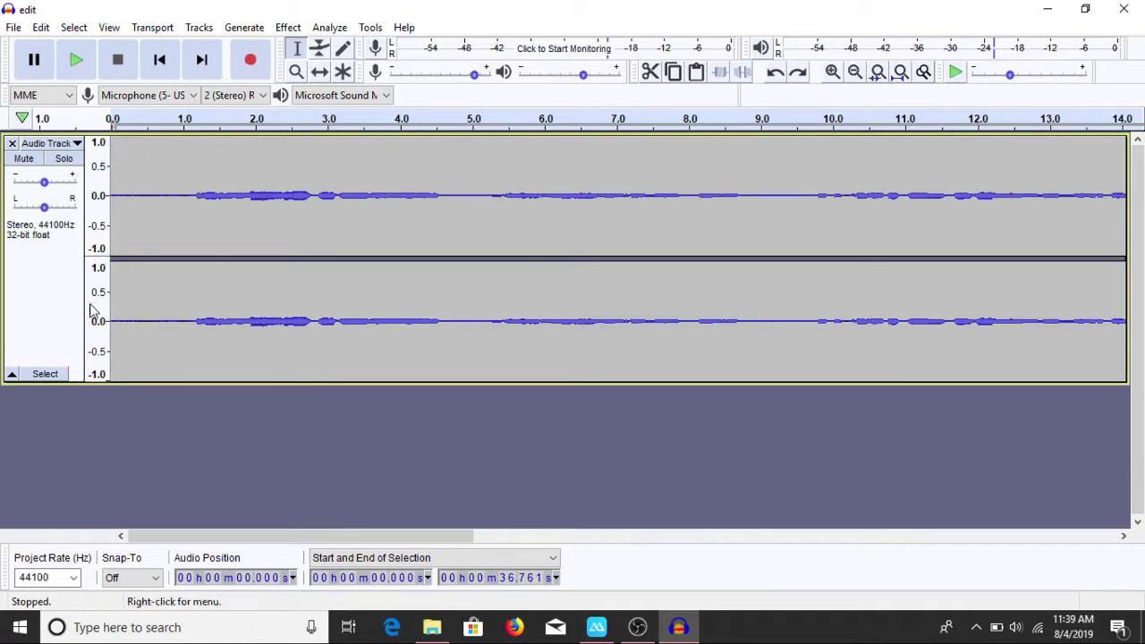
click(51, 277)
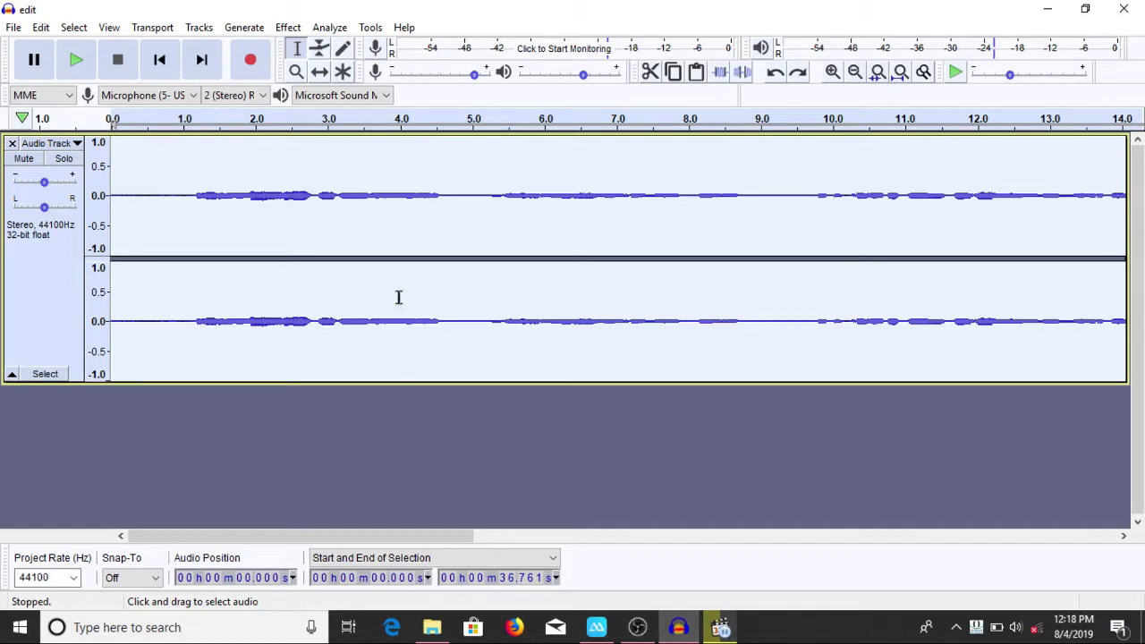
click(289, 28)
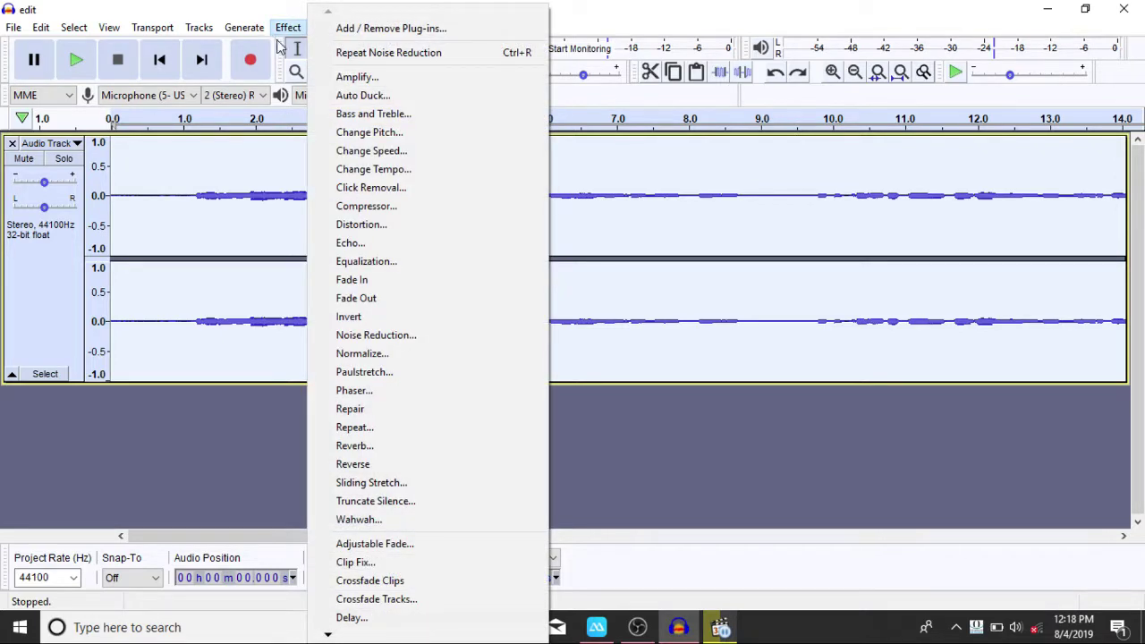
click(427, 337)
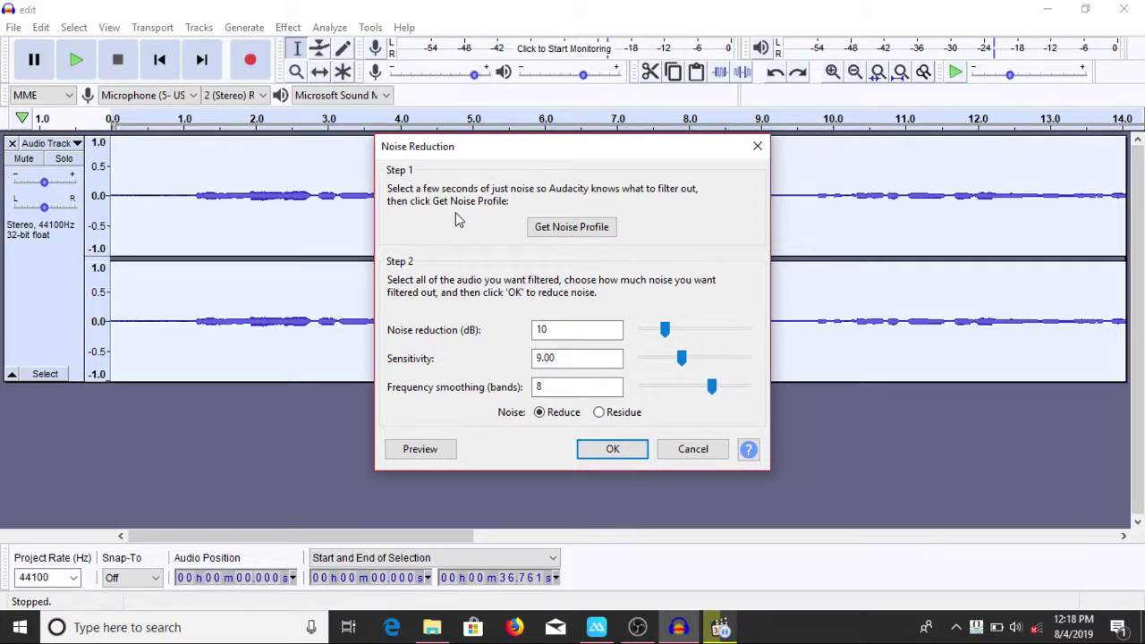
click(693, 449)
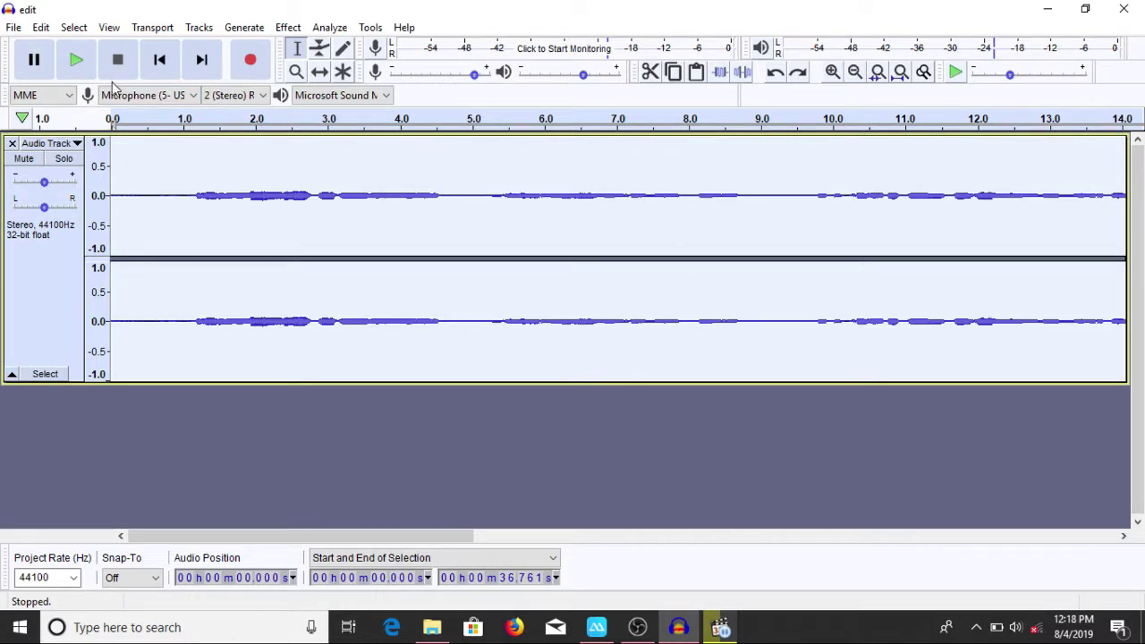
Step: Capture a noise profile from the selected track and apply Noise Reduction at 10 dB, sensitivity 9.00 and 8 smoothing bands
click(76, 61)
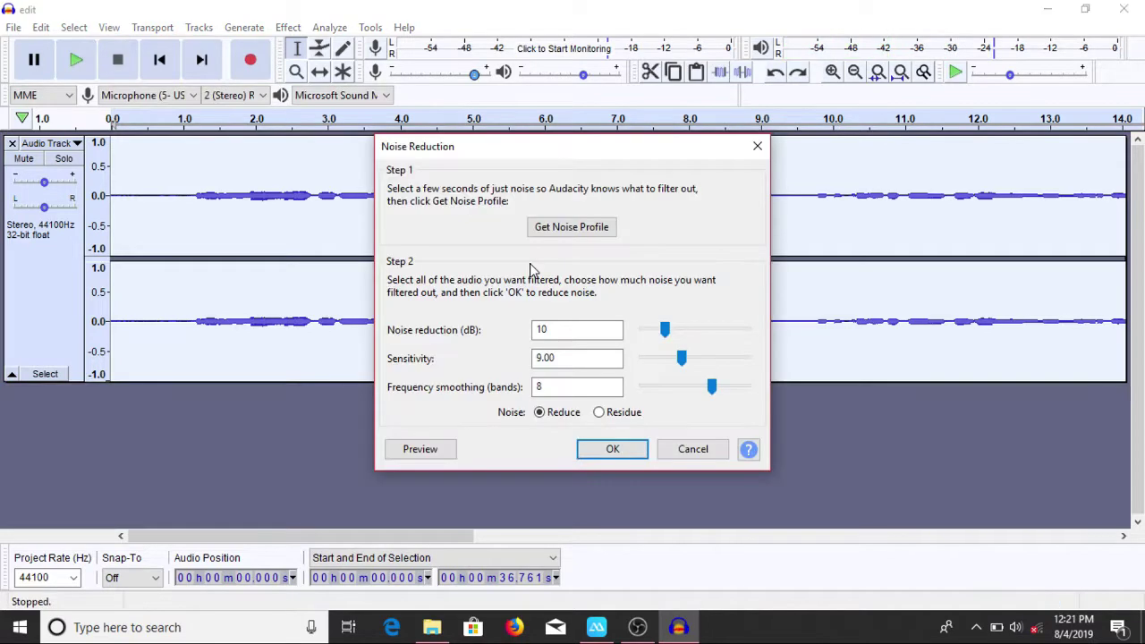
click(571, 228)
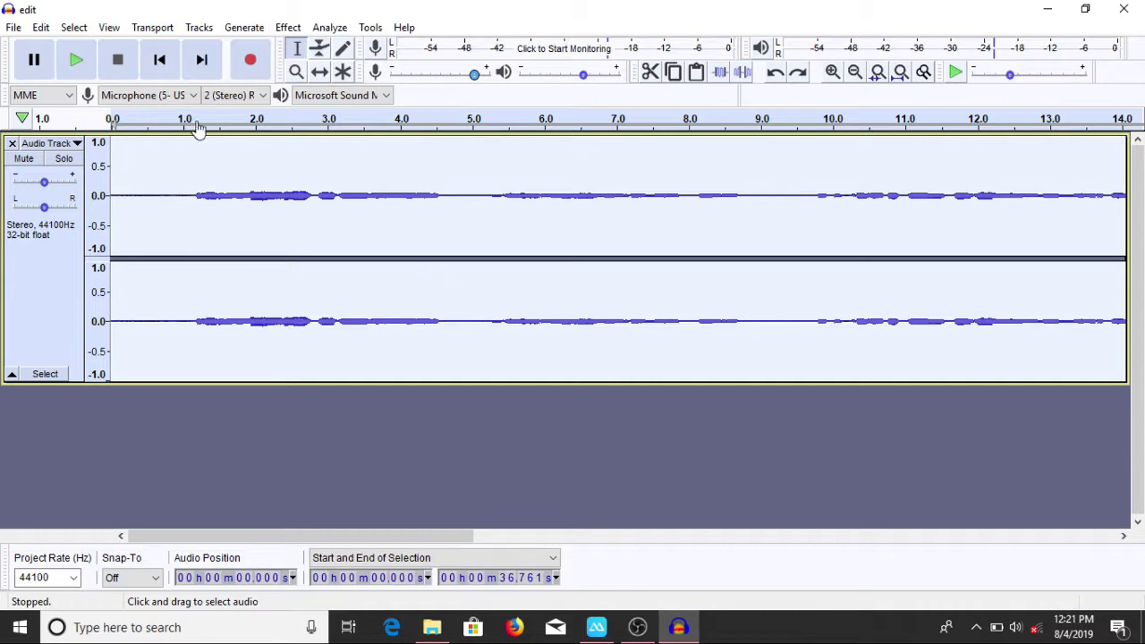
click(287, 28)
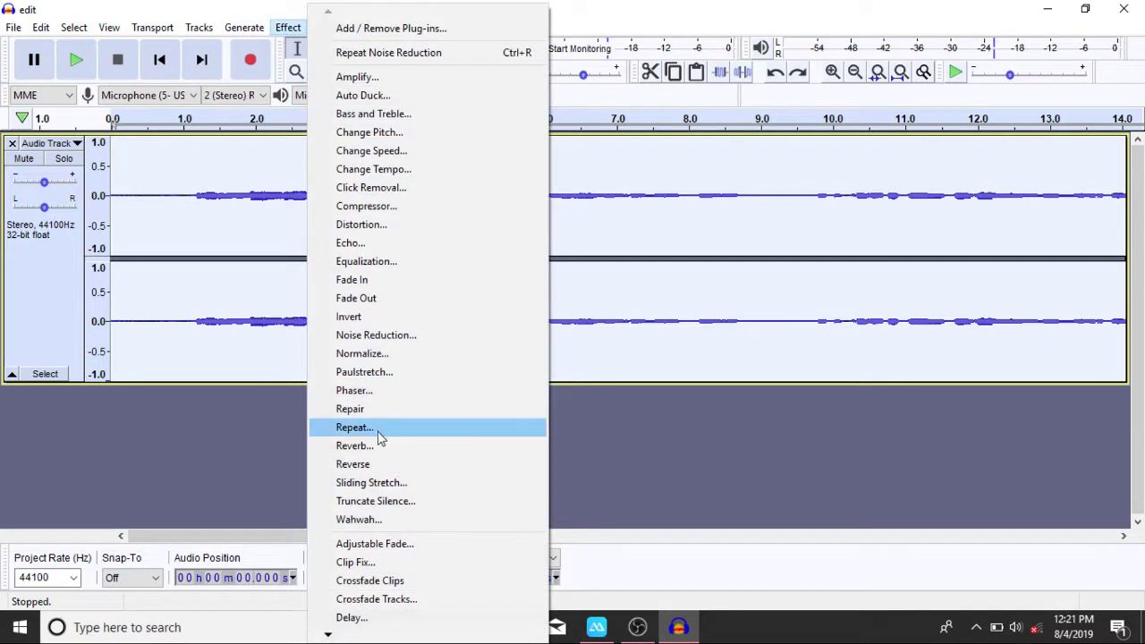
click(437, 333)
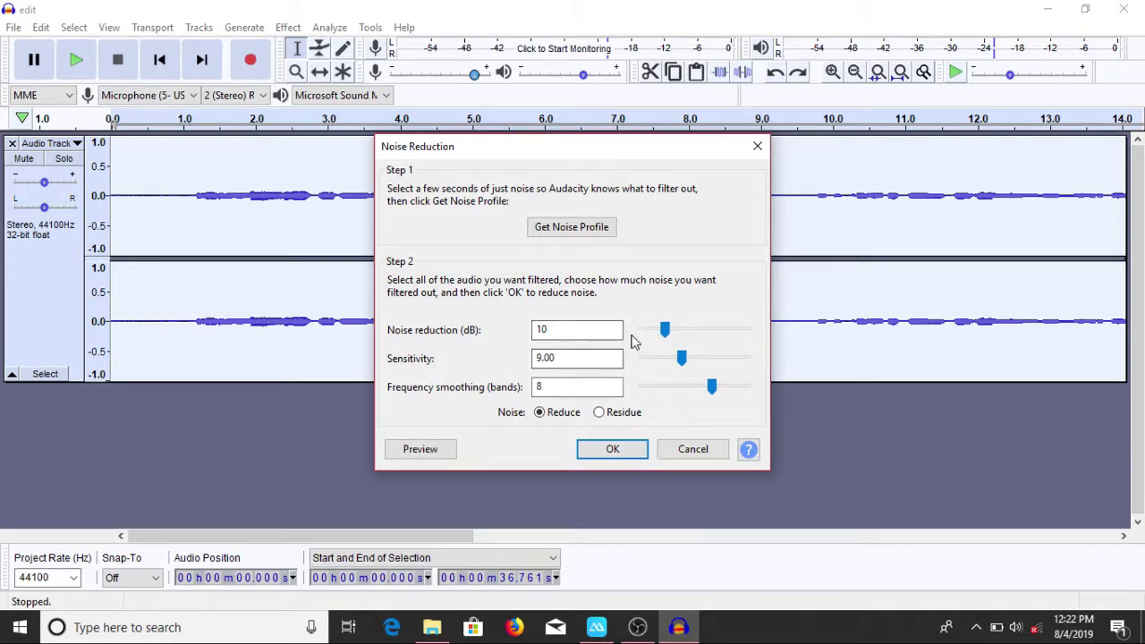
click(592, 455)
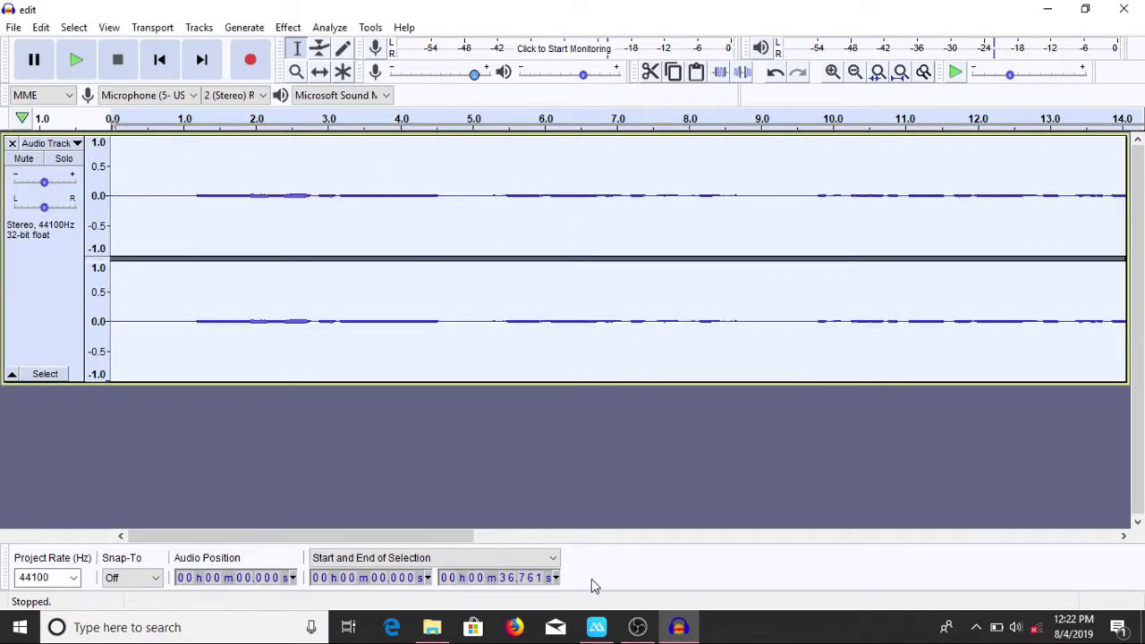
Step: Deselect the track and play back the first seconds of the noise-reduced audio to check the result
click(605, 447)
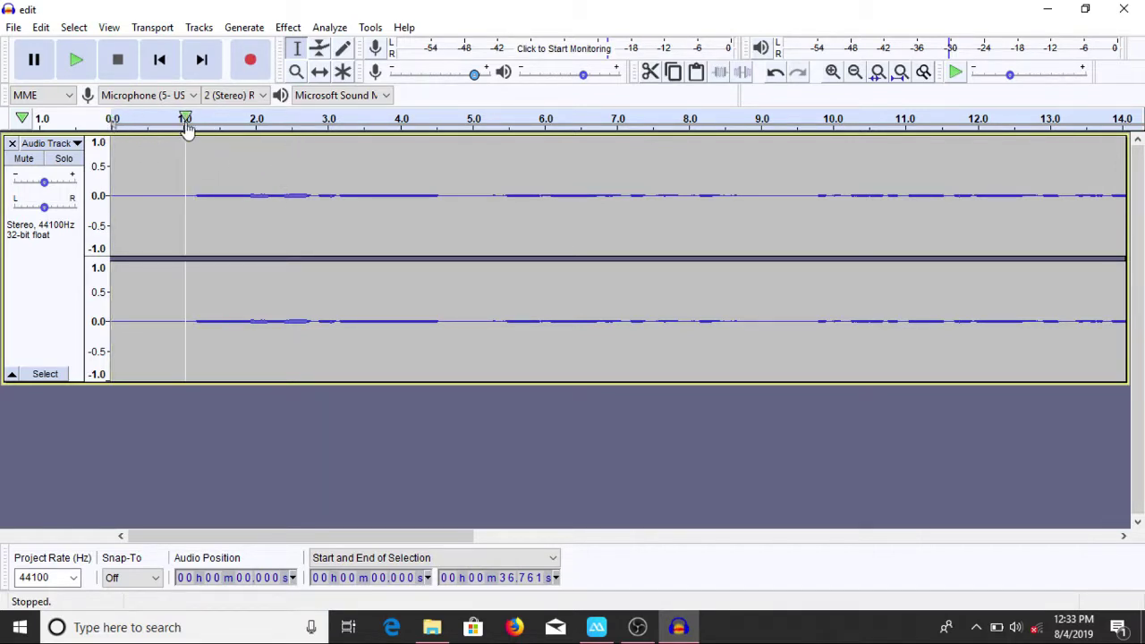
drag(191, 123, 343, 118)
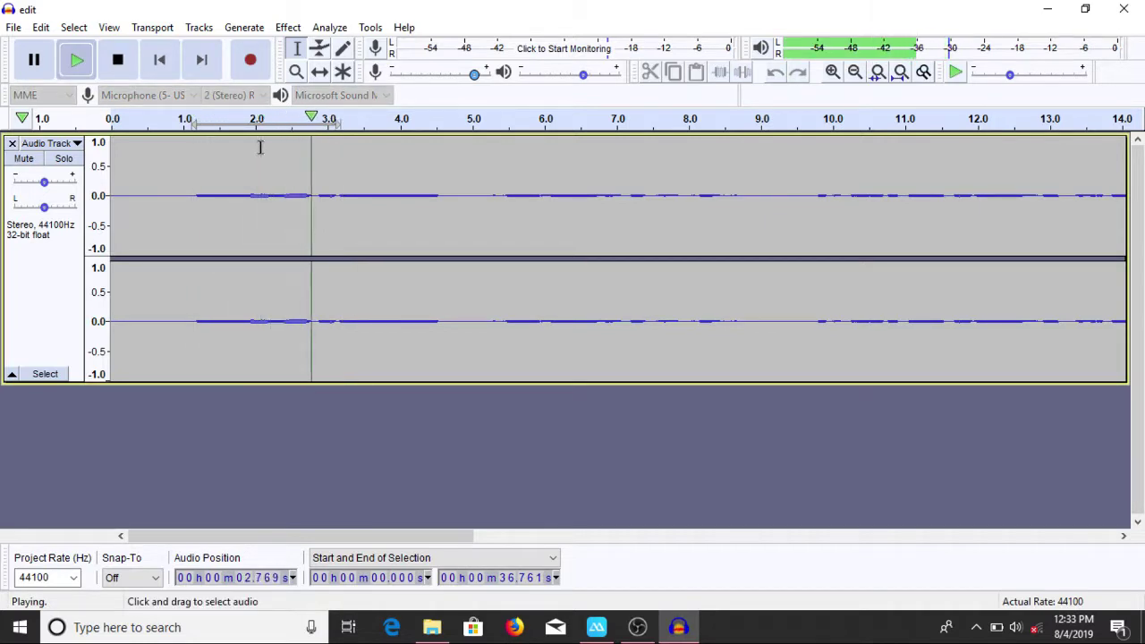
drag(115, 122, 576, 151)
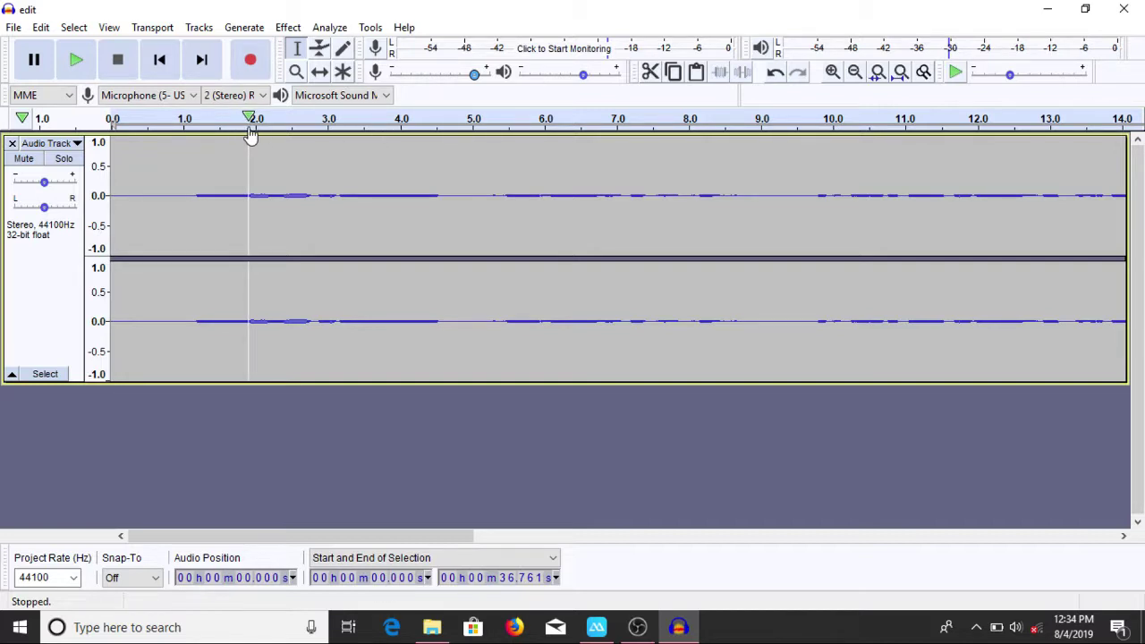
Step: Select the whole audio track, open the Bass and Treble effect for it and preview the sound
click(289, 29)
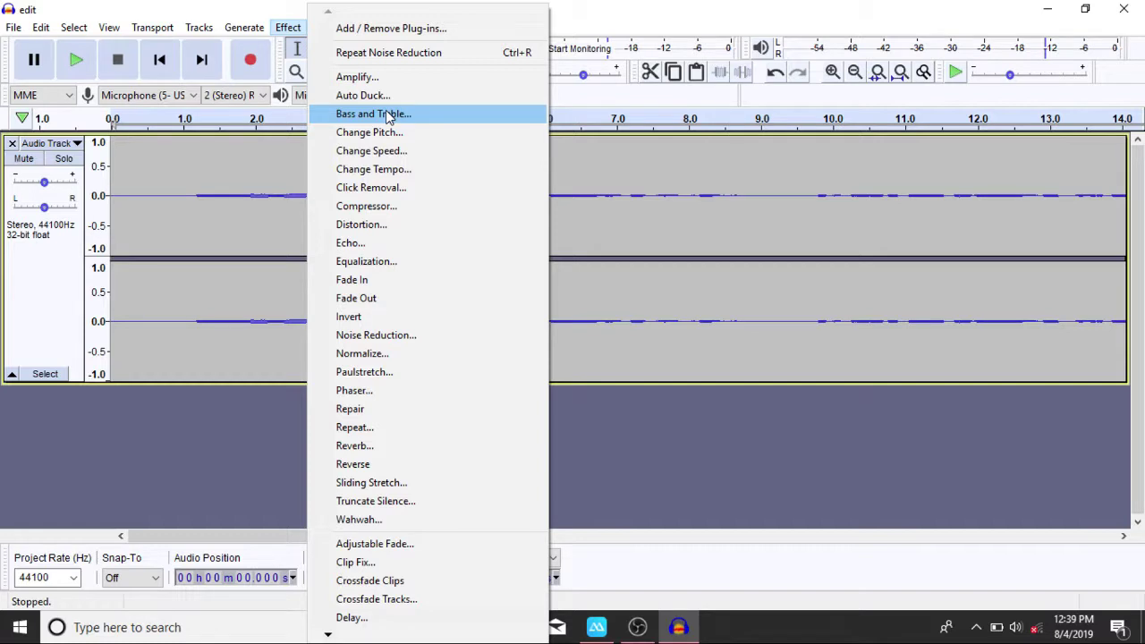
key(Escape)
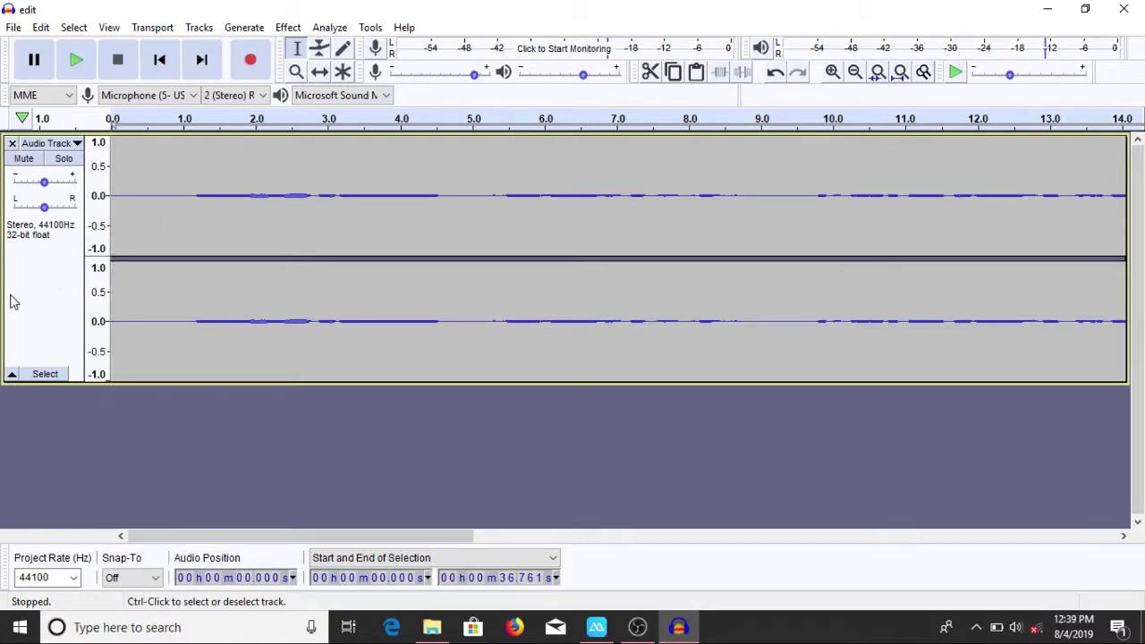
click(49, 298)
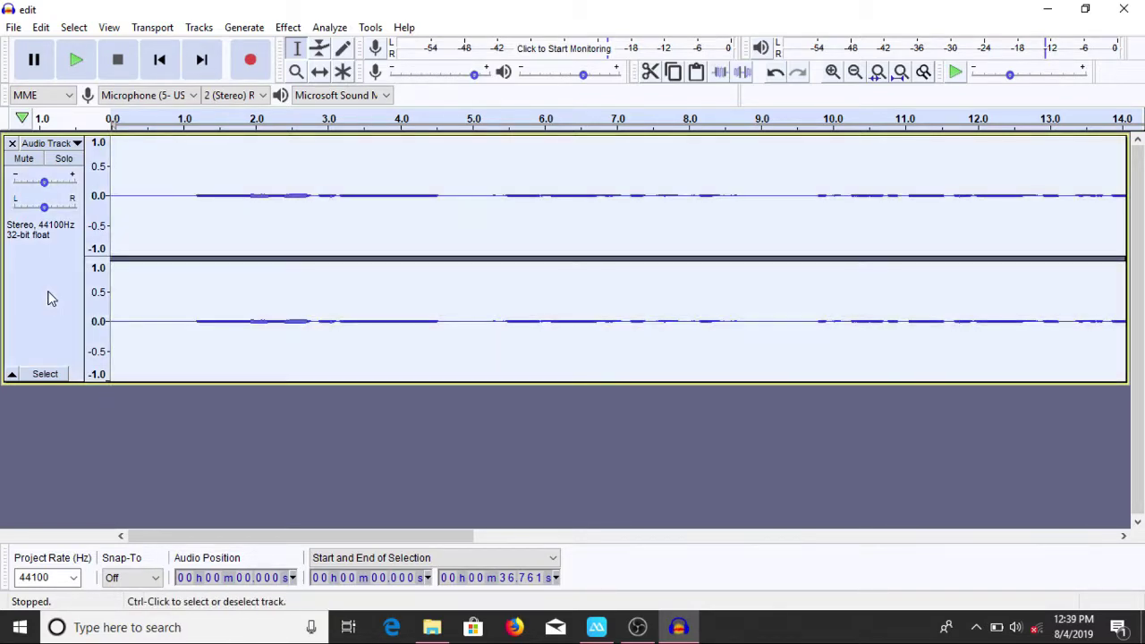
click(288, 28)
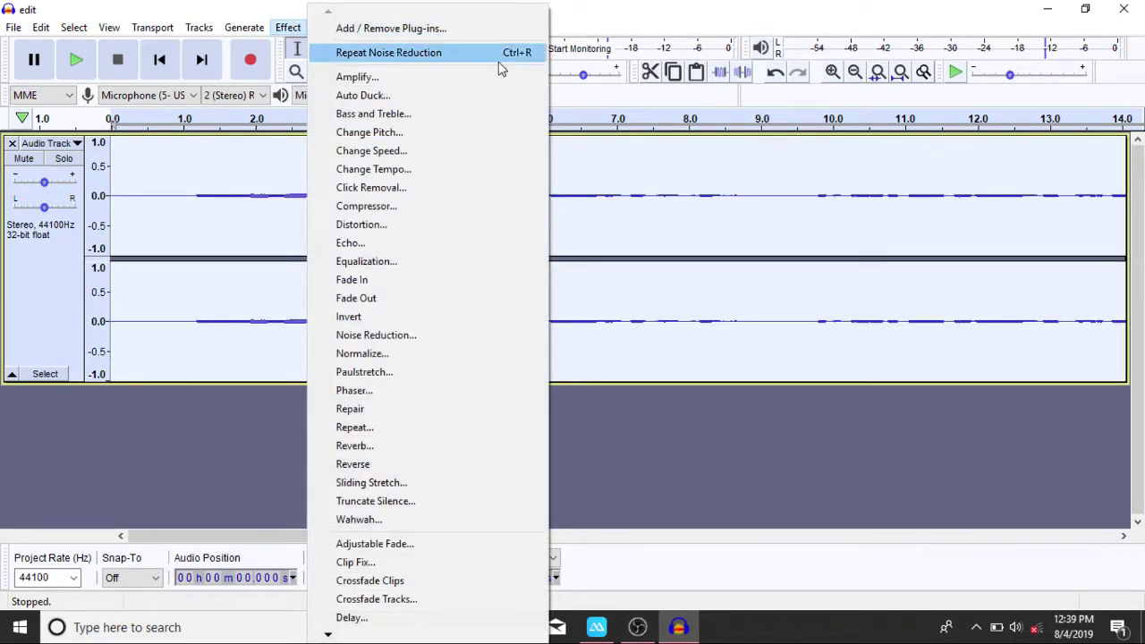
click(352, 122)
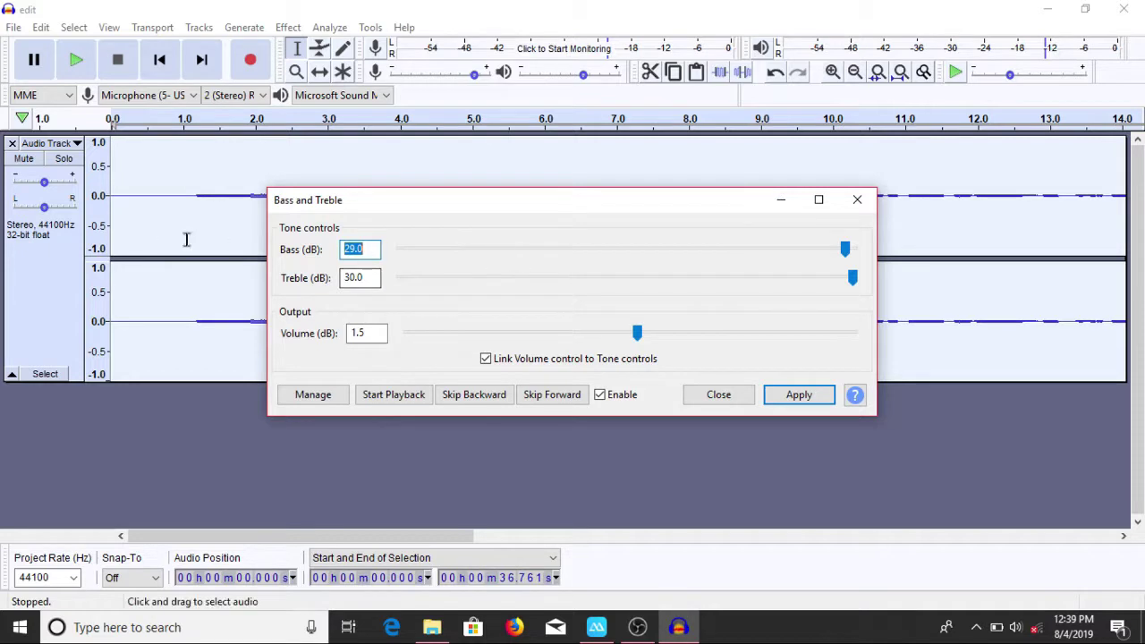
click(377, 399)
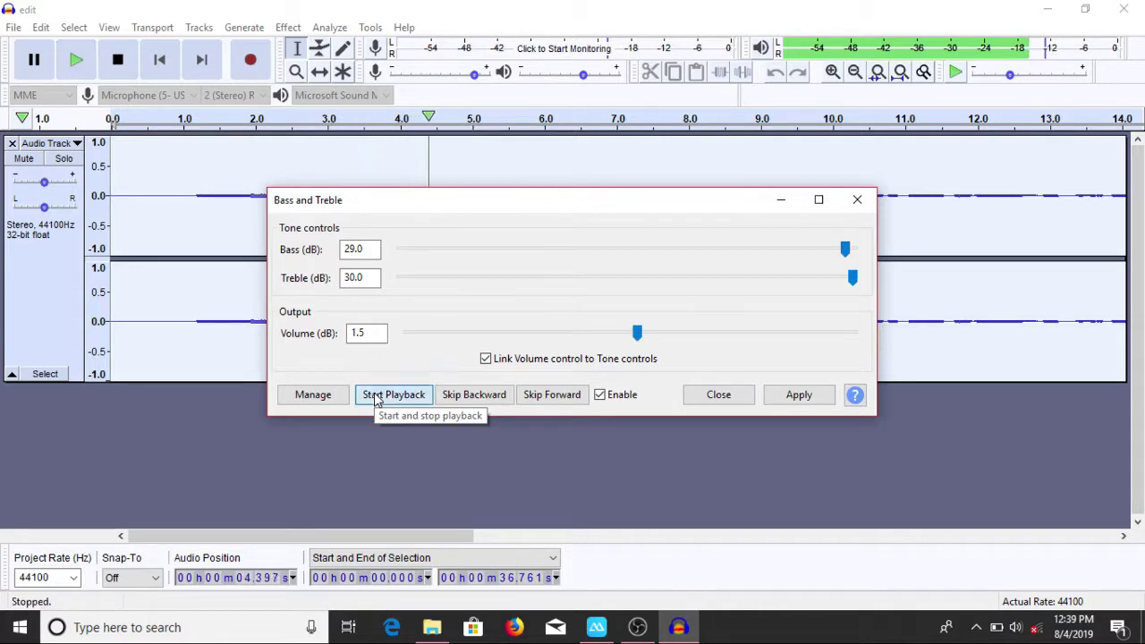
click(376, 395)
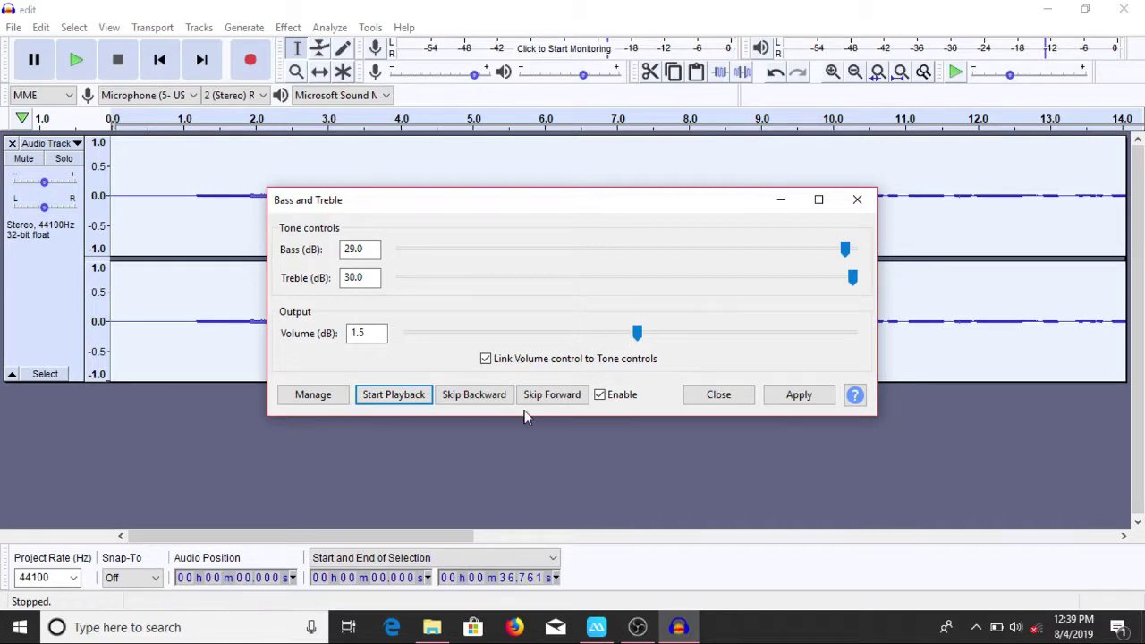
click(390, 396)
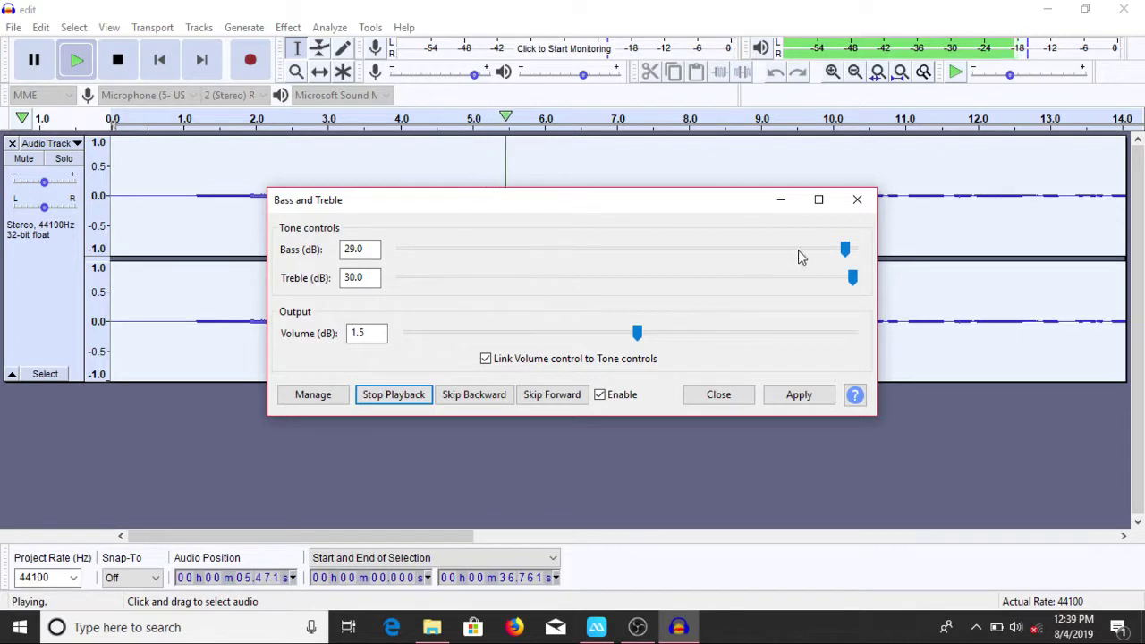
Step: Unlink the volume from the tone controls and set bass to 16.0 dB, treble to 10.0 dB and volume to 5.0 dB
drag(850, 251, 664, 251)
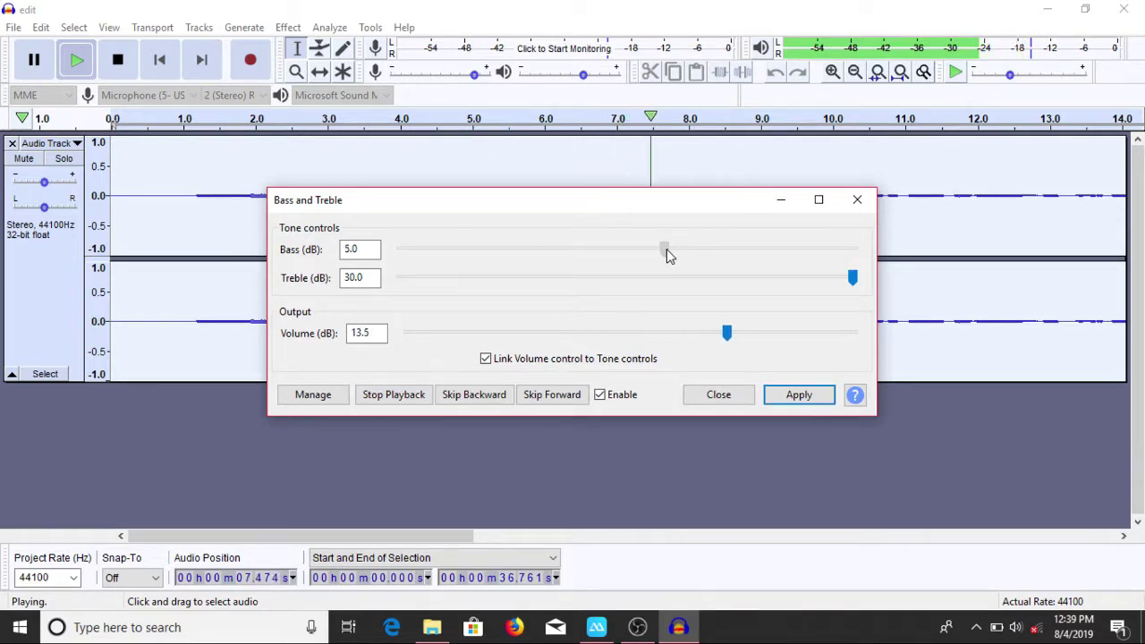
drag(852, 289, 716, 258)
drag(808, 332, 644, 332)
click(486, 359)
drag(641, 279, 575, 279)
drag(716, 248, 747, 253)
drag(577, 278, 701, 278)
drag(647, 333, 668, 333)
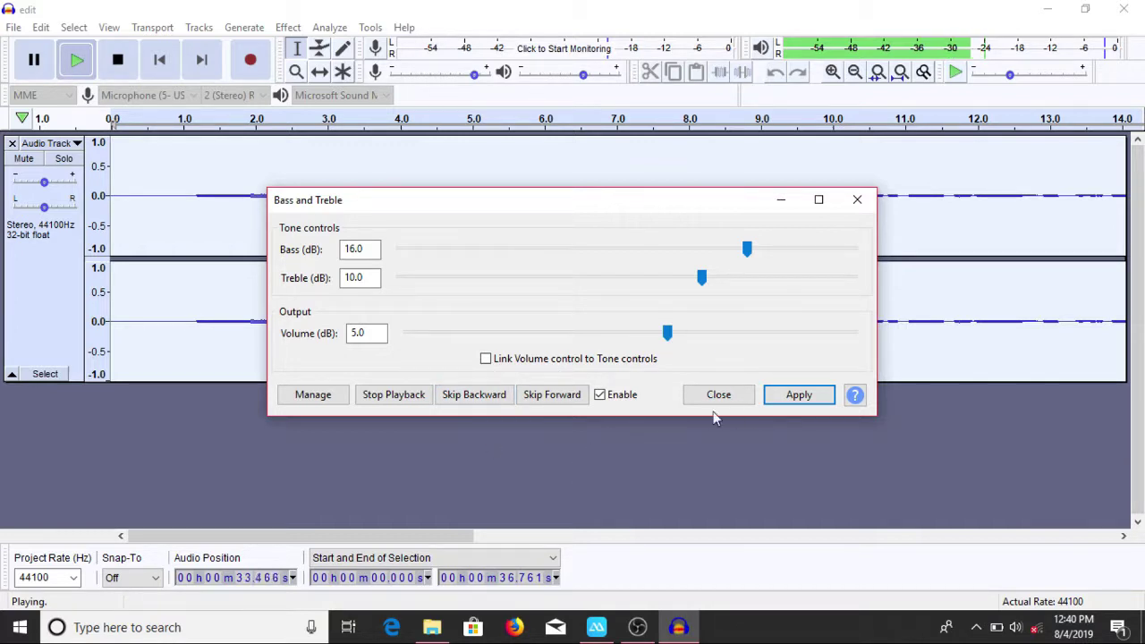
Step: Stop the preview, apply the Bass and Treble effect to the track and close its dialog
click(416, 396)
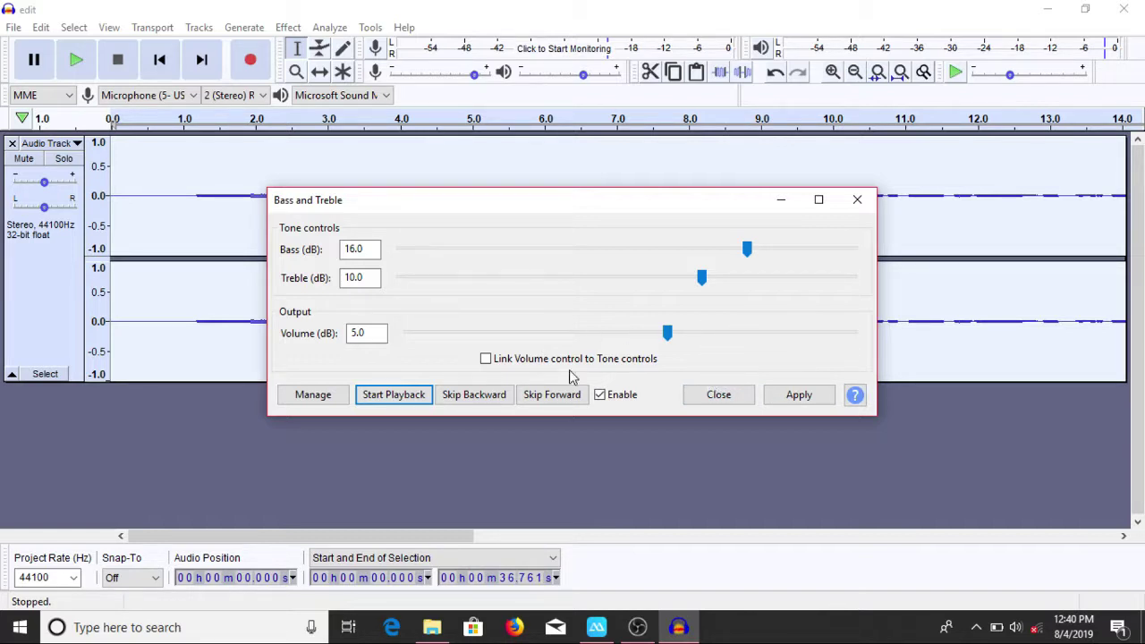
click(799, 397)
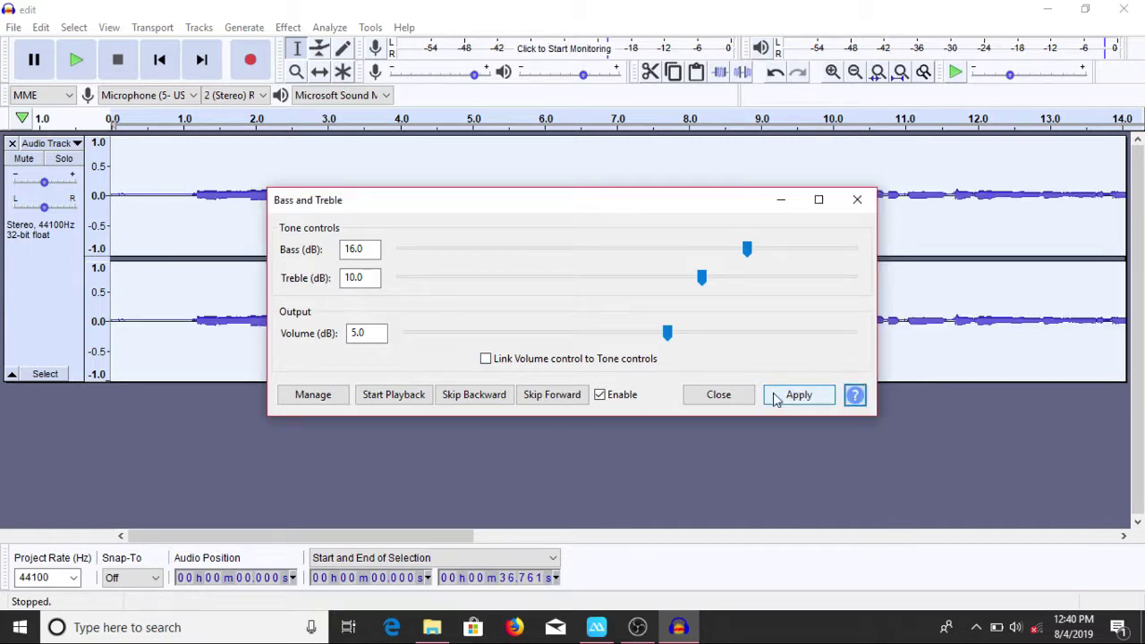
click(719, 397)
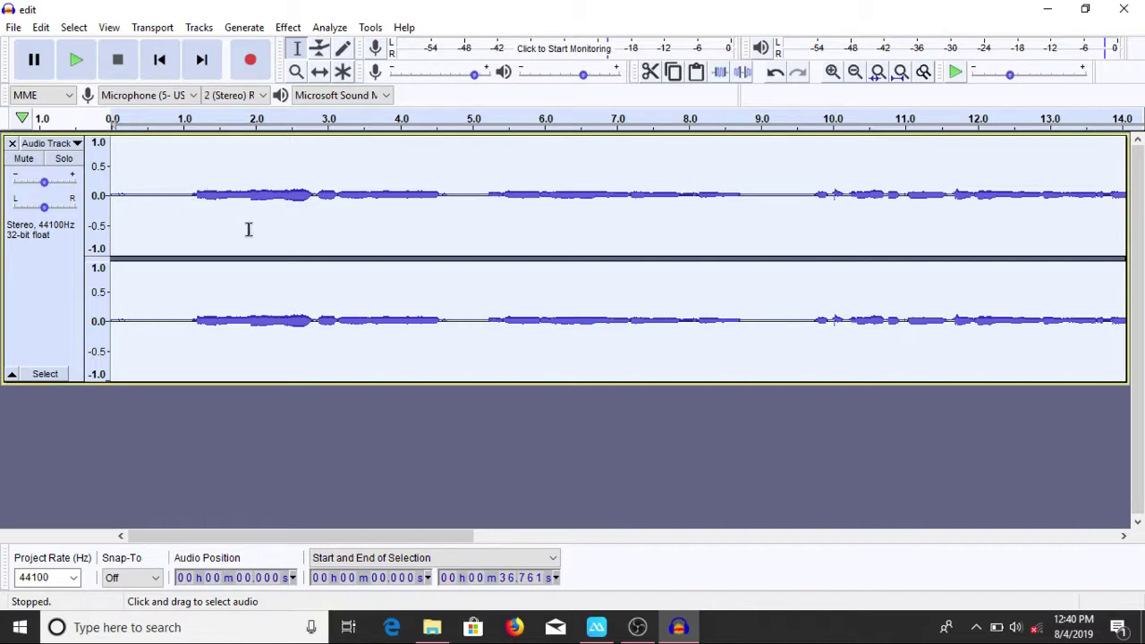
Step: Play back the passage from about 0.7 to 6.9 seconds to hear the adjusted tone, and stop playback
drag(164, 121, 617, 147)
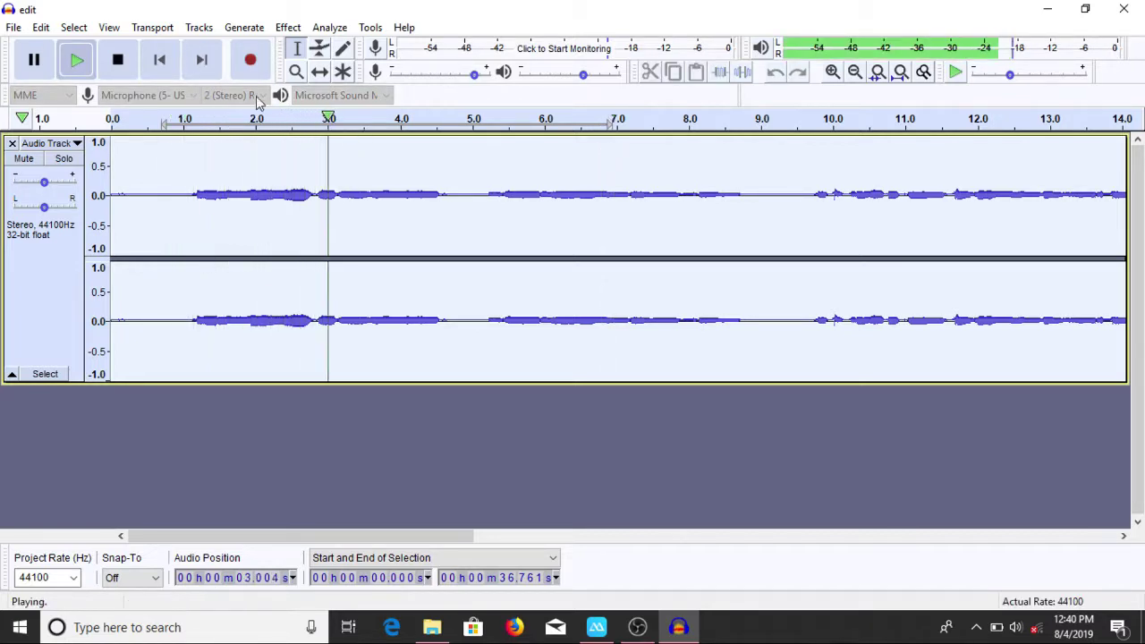
click(122, 59)
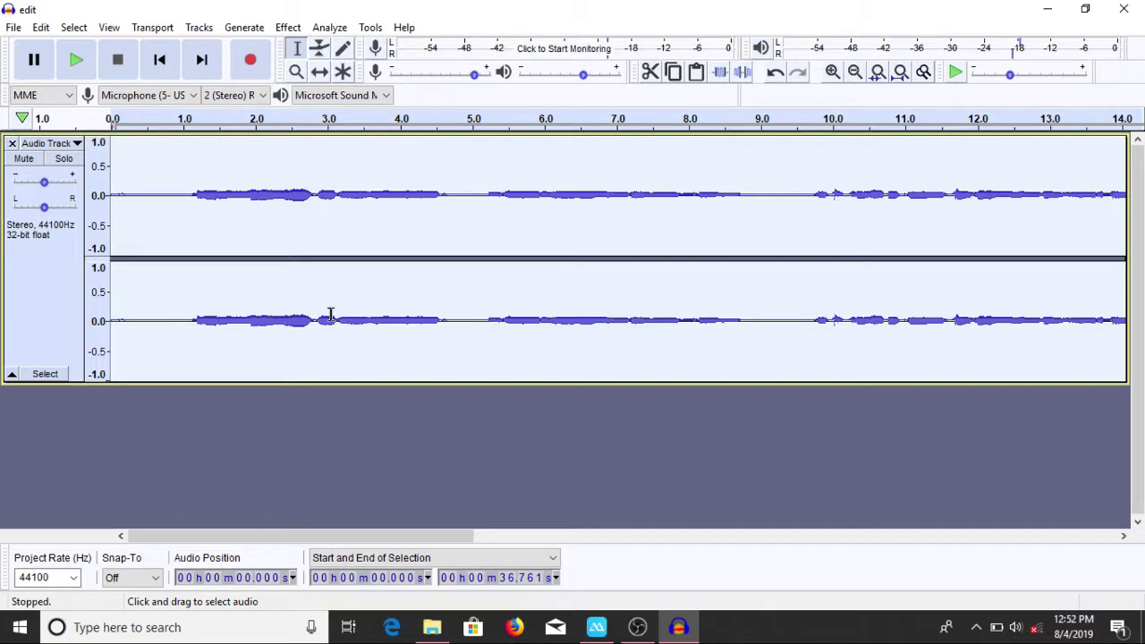
Step: Preview the Reverb effect on the selected track and apply it with 20% room size, 5 ms pre-delay, 55% reverberance and 50% damping
click(288, 28)
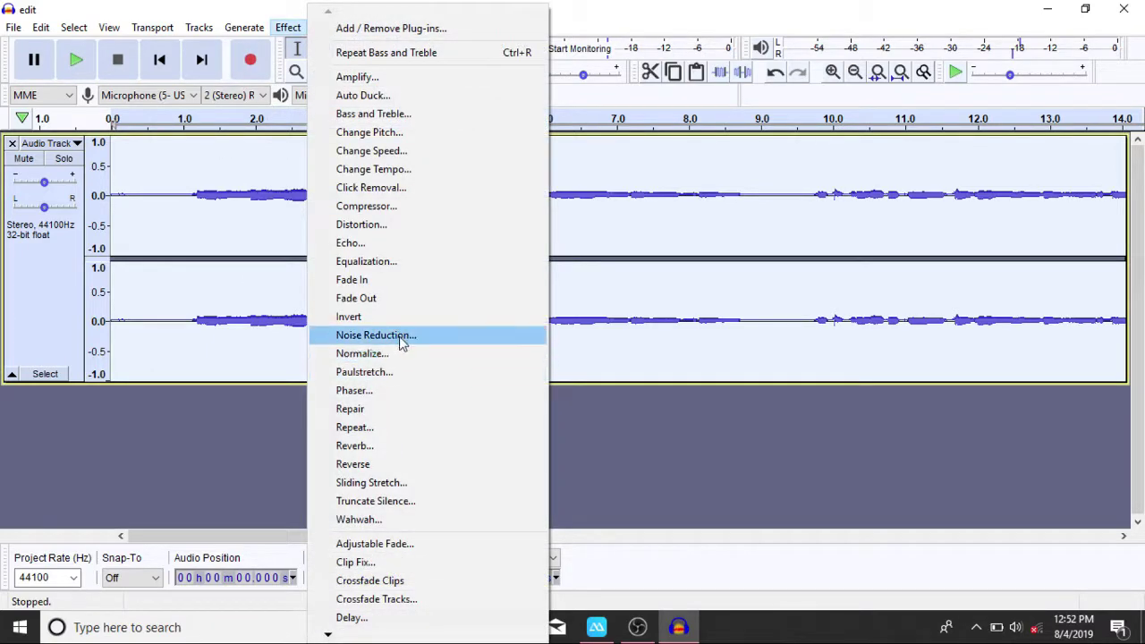
click(391, 446)
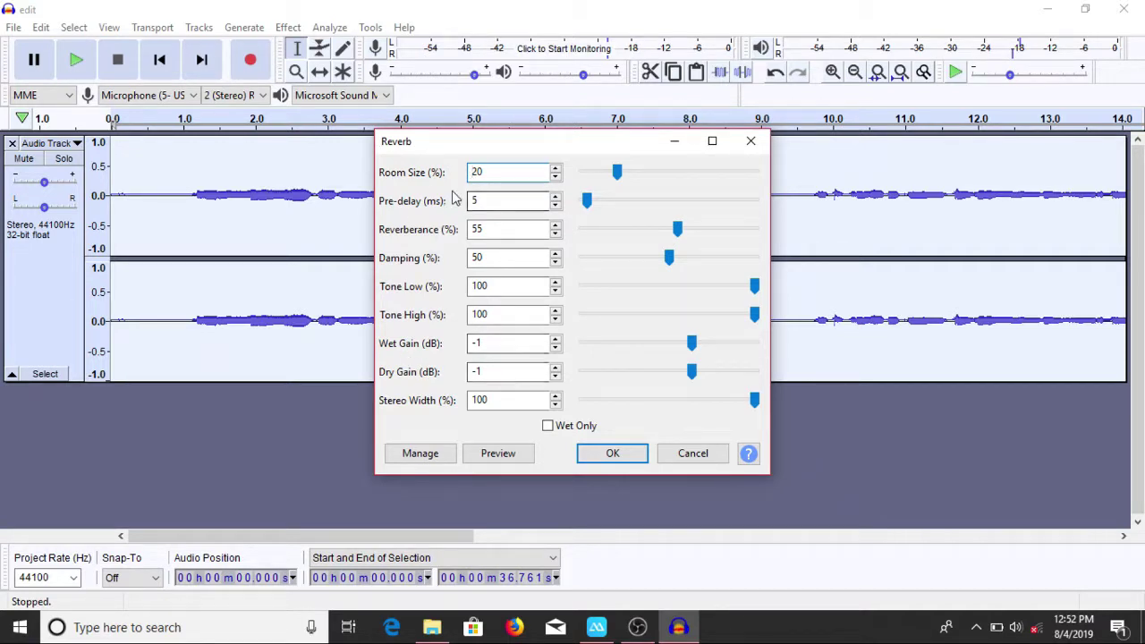
click(498, 453)
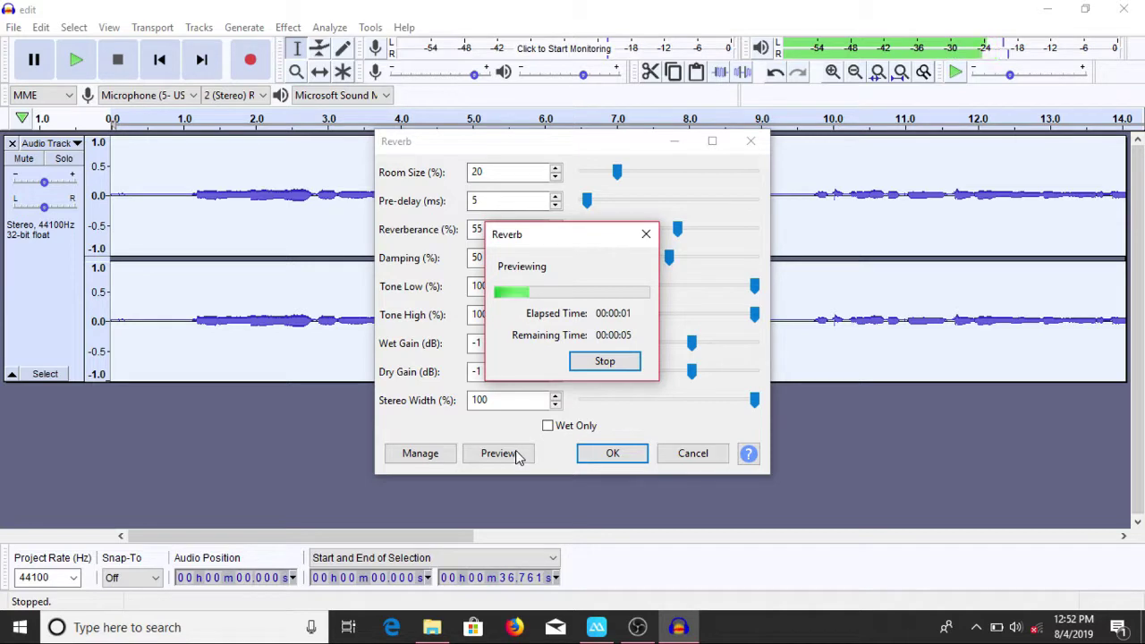
click(604, 362)
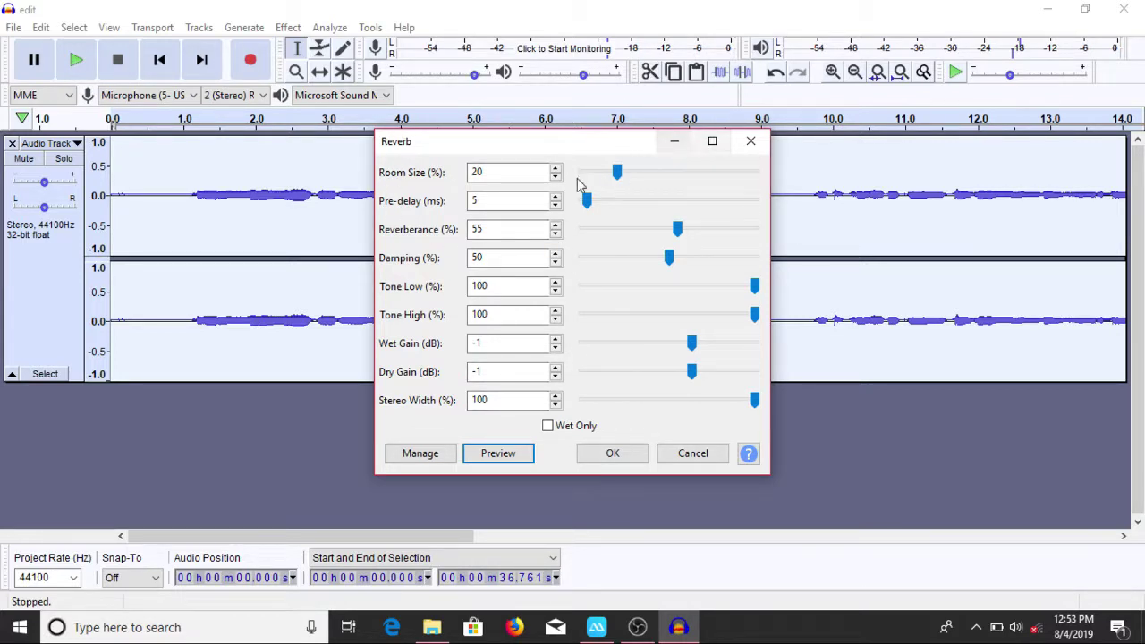
click(596, 457)
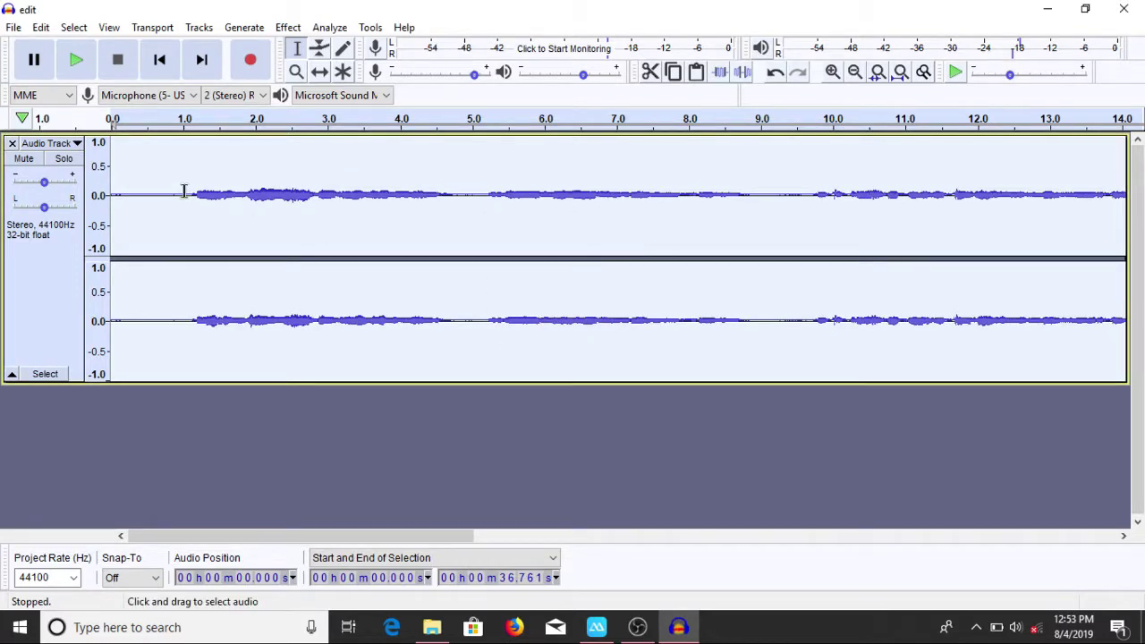
Step: Play the track from the beginning to hear the reverb, and raise the playback volume while listening
click(77, 63)
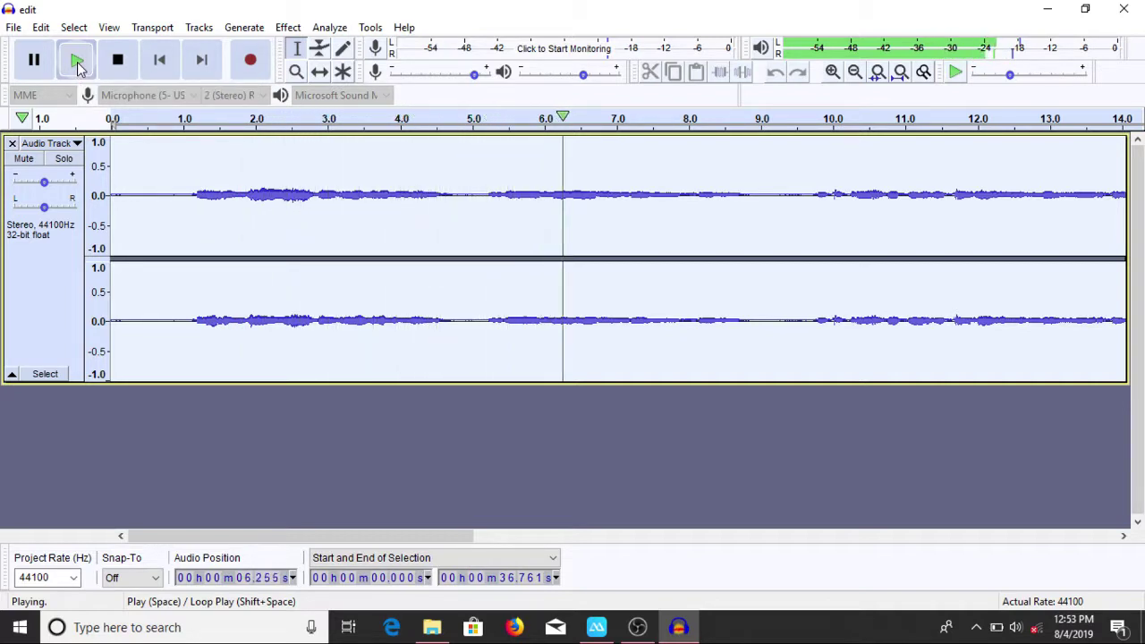
drag(584, 75, 619, 82)
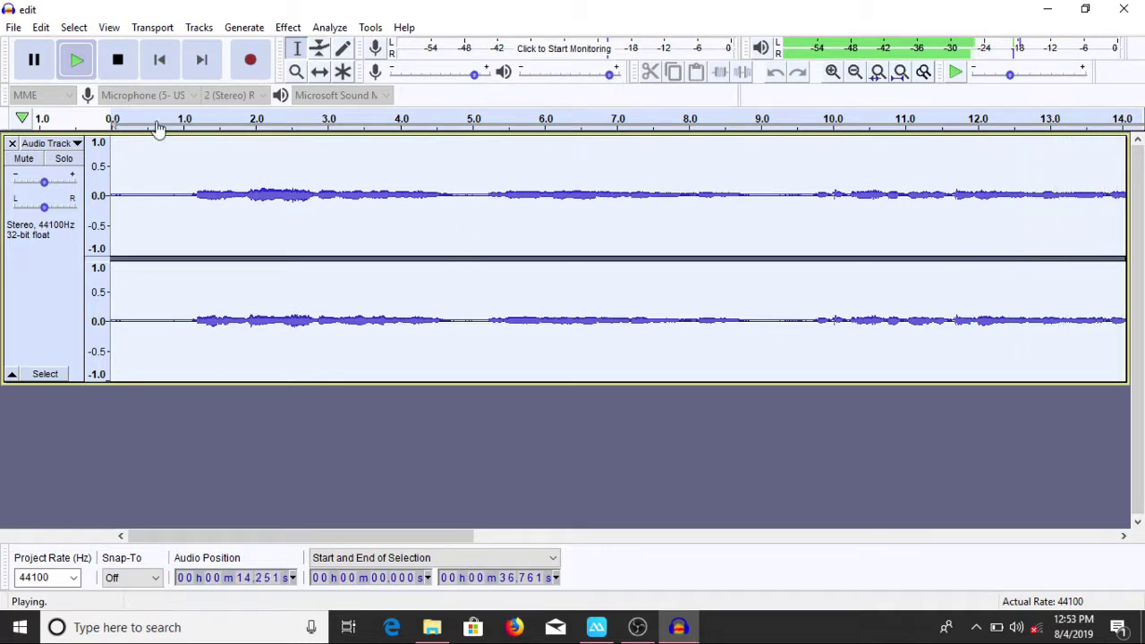